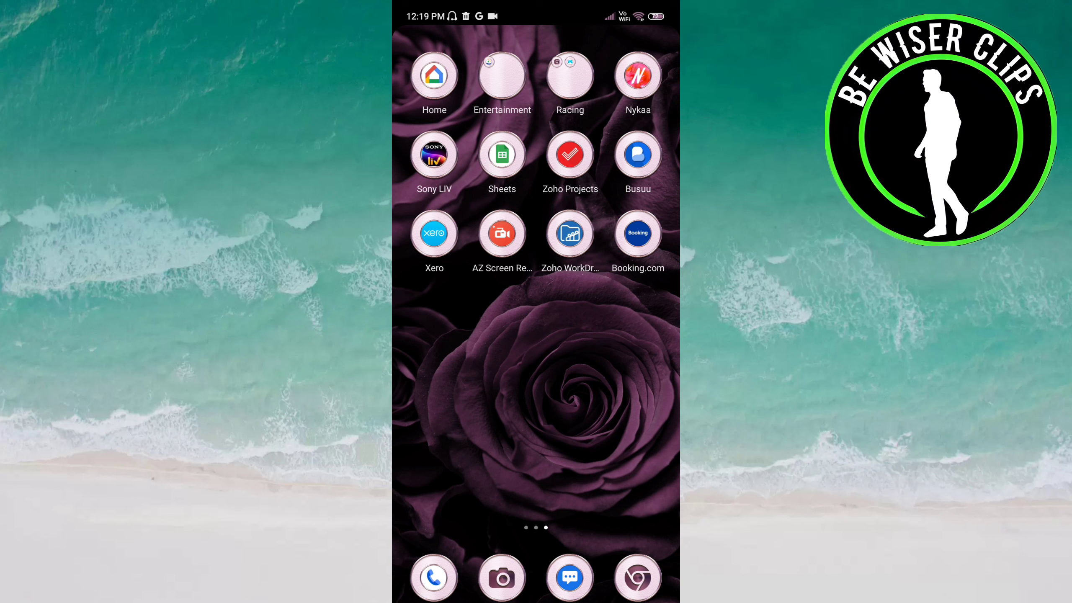
Launch Booking.com and go from the Profile tab to the Settings page
click(637, 234)
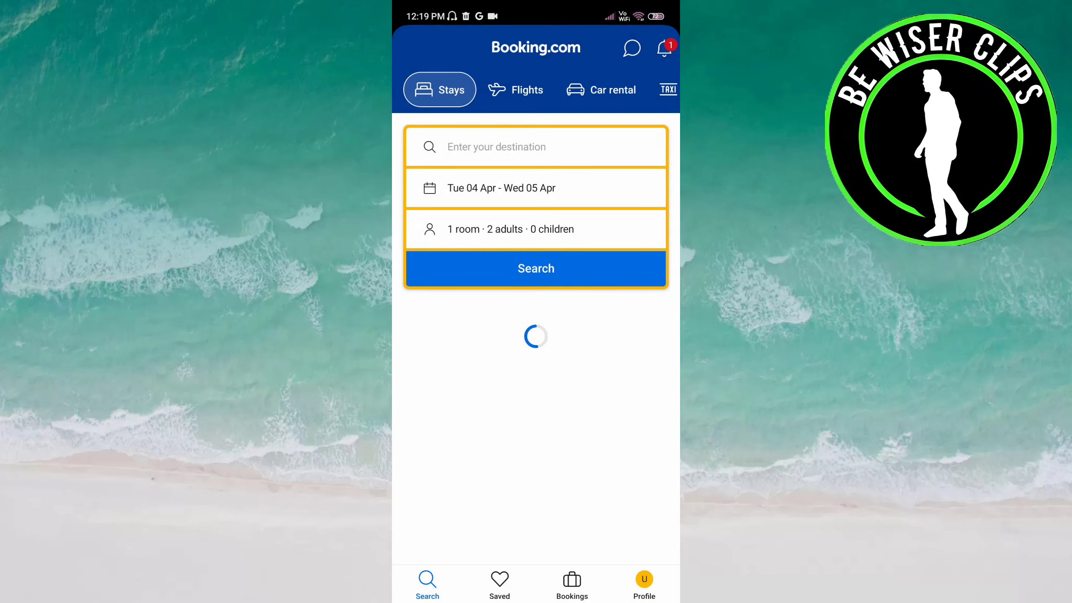
click(644, 585)
scroll(536, 335, down, 5)
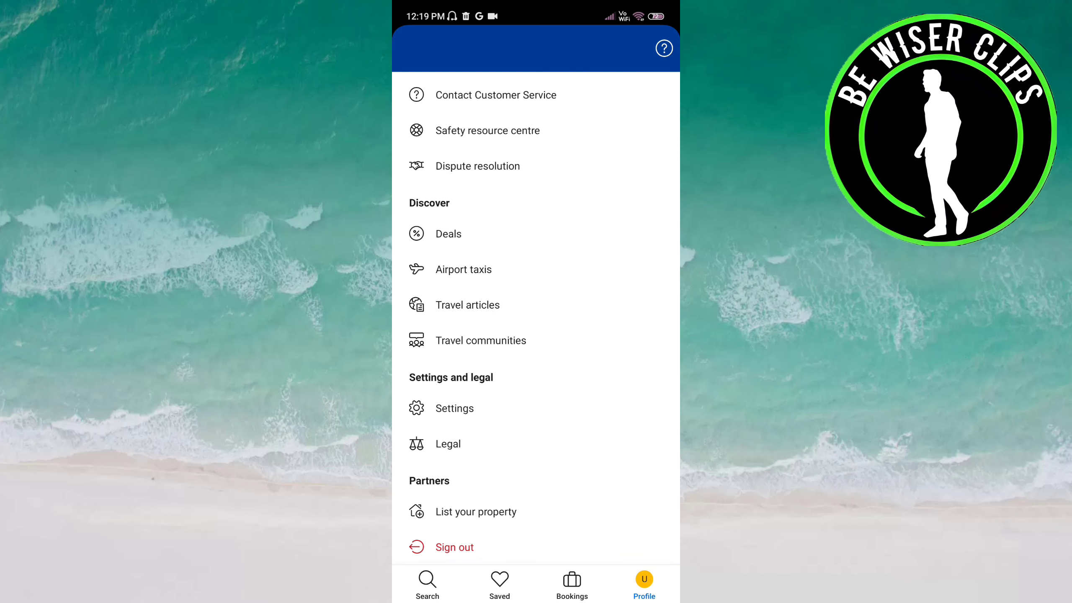
click(453, 408)
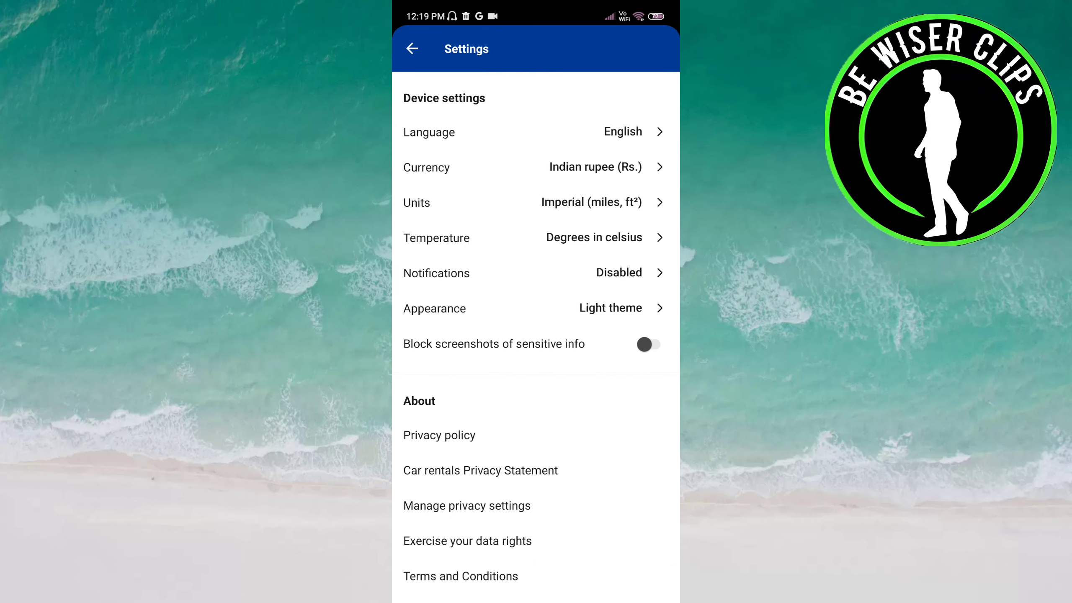
Switch on the Travel ideas toggle in Notifications, leaving the other types off
click(536, 273)
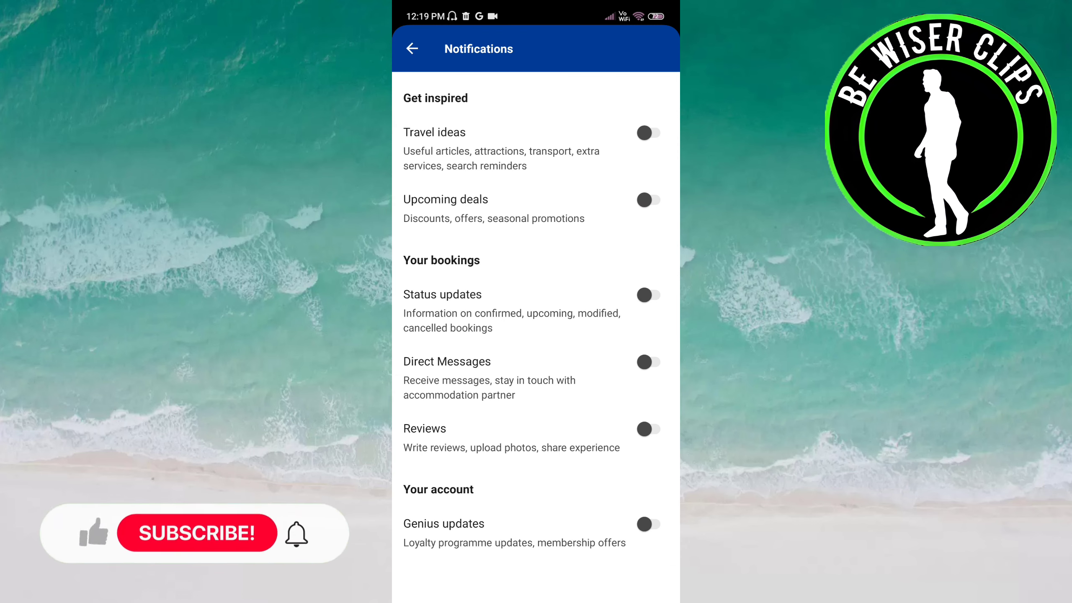
click(651, 132)
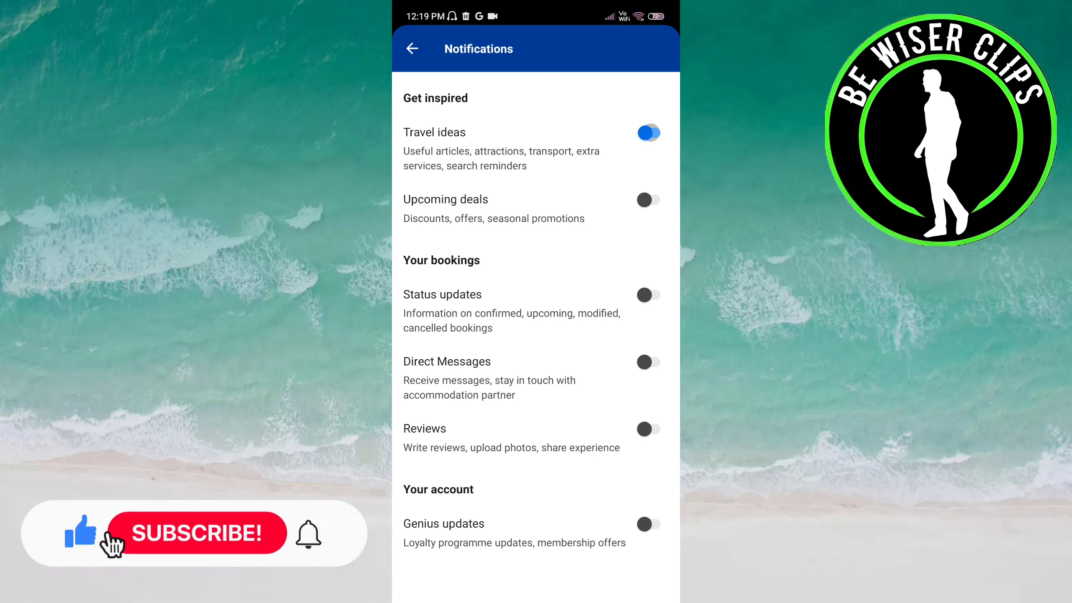